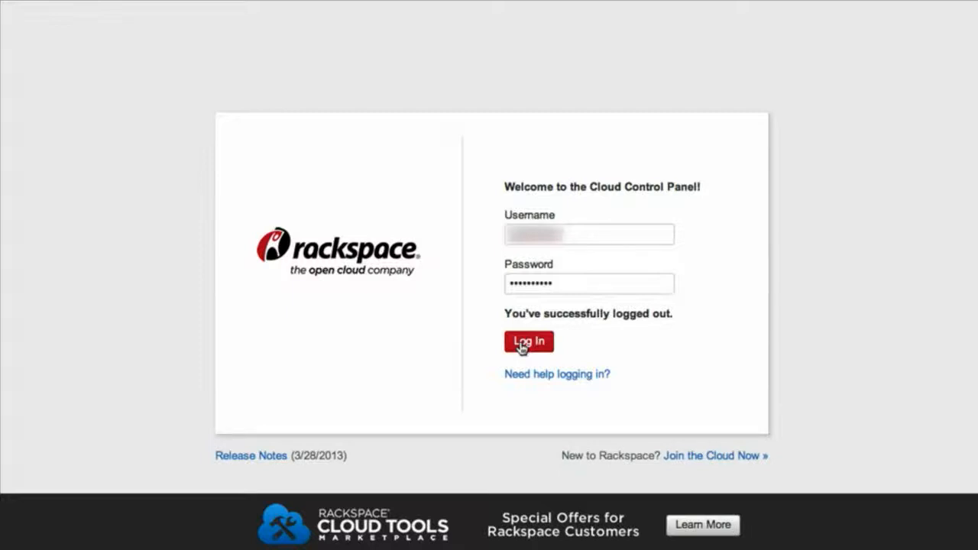
Log in to the Cloud Control Panel with the filled-in account credentials and open the cloud databases overview.
{"action": "left_click", "coordinate": [523, 346]}
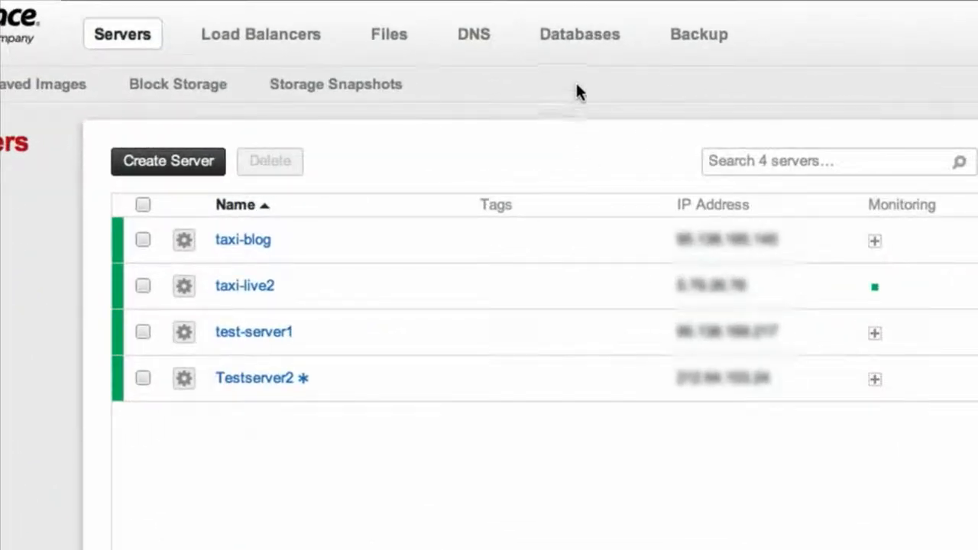
{"action": "left_click", "coordinate": [585, 38]}
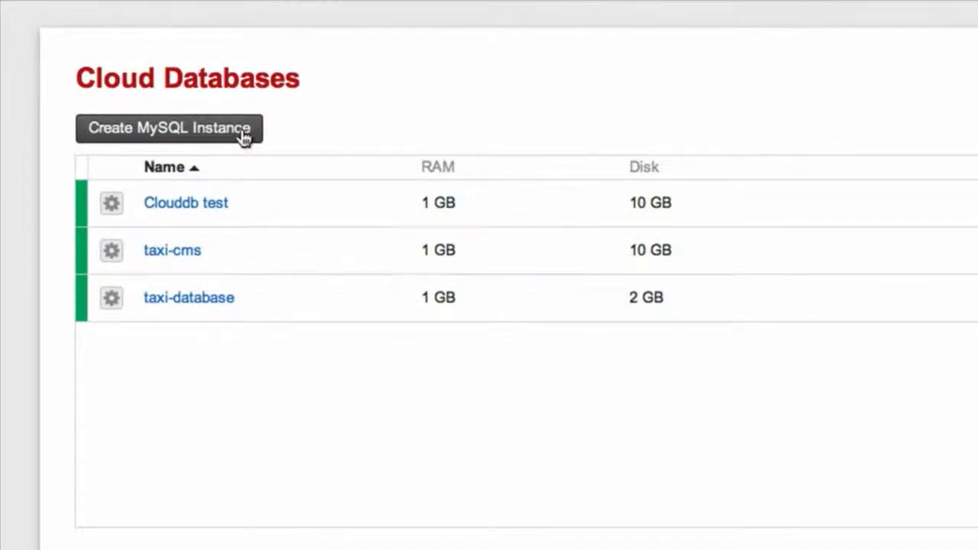
Start a new MySQL instance named cloudDB2 and choose 512 MB of RAM for it.
{"action": "left_click", "coordinate": [243, 136]}
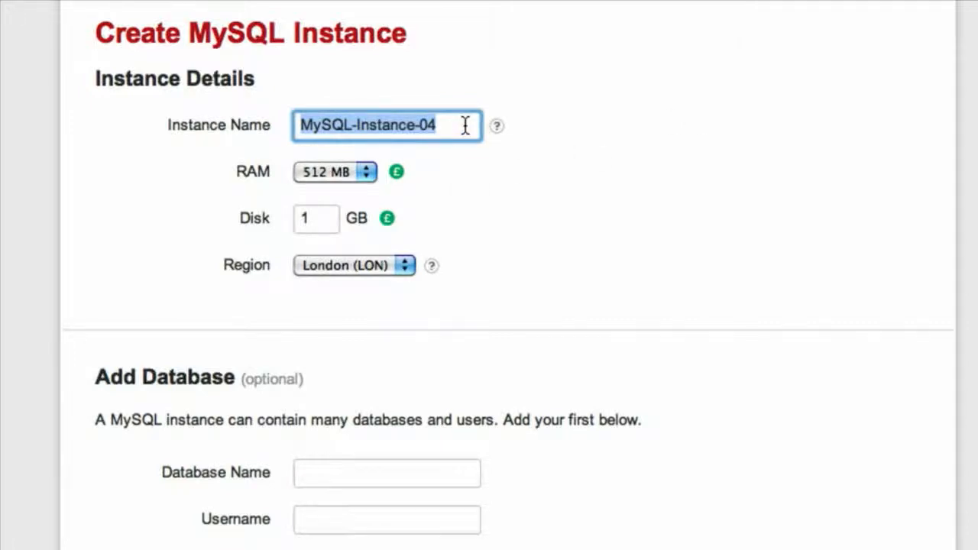
{"action": "type", "text": "cloud"}
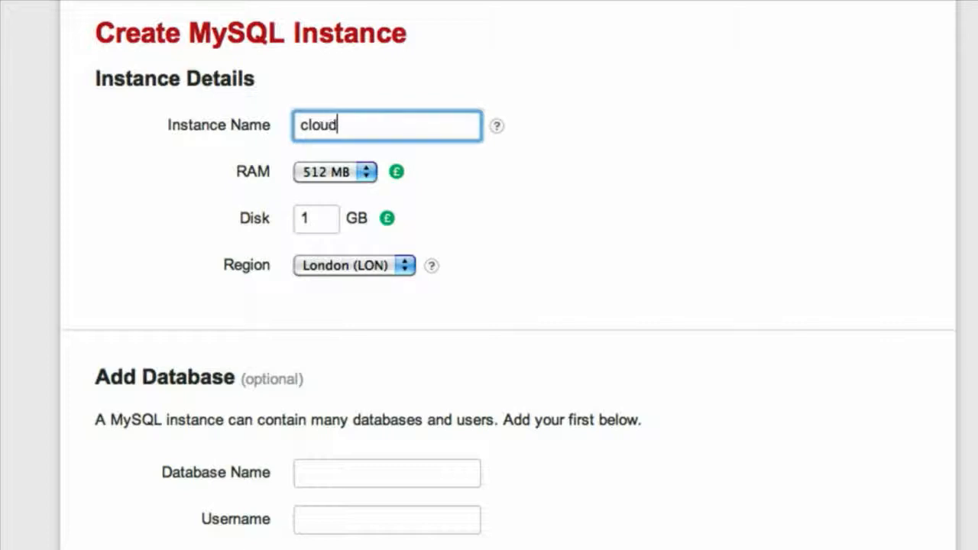
{"action": "type", "text": "DB2"}
{"action": "left_click", "coordinate": [327, 173]}
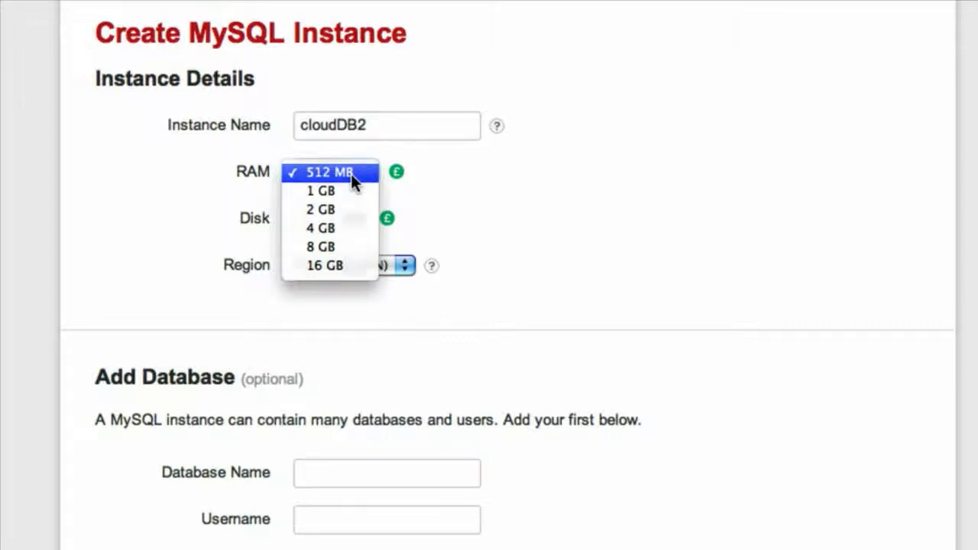
{"action": "left_click", "coordinate": [351, 173]}
Set the new instance's disk to 5 GB and create the instance without adding a first database.
{"action": "left_click", "coordinate": [321, 224]}
{"action": "key", "text": "BackSpace"}
{"action": "type", "text": "5"}
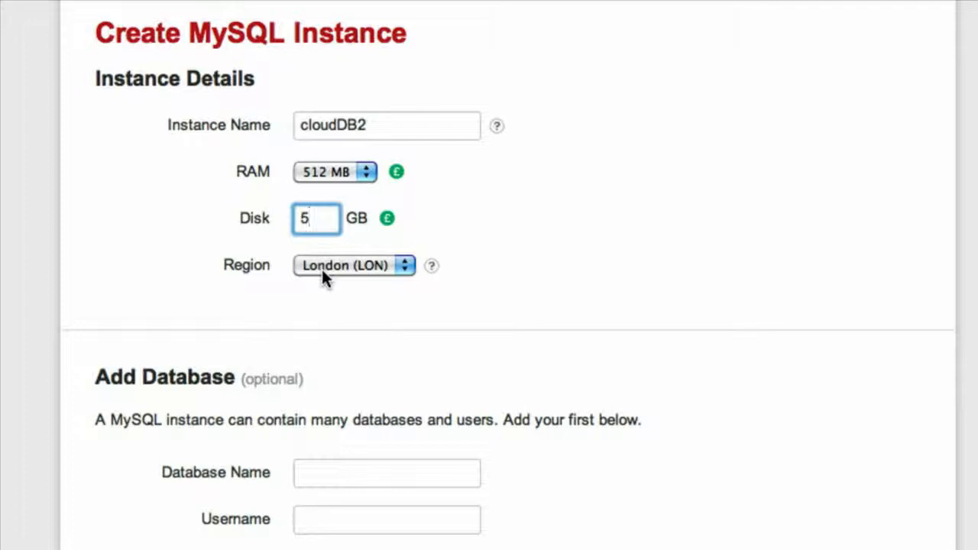
{"action": "left_click", "coordinate": [510, 296]}
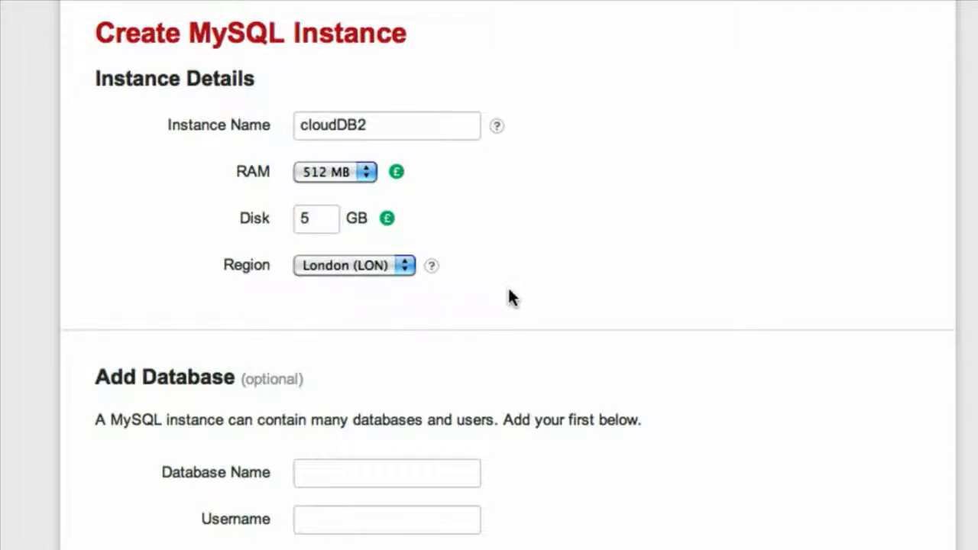
{"action": "scroll", "coordinate": [511, 297], "scroll_direction": "down", "scroll_amount": 5}
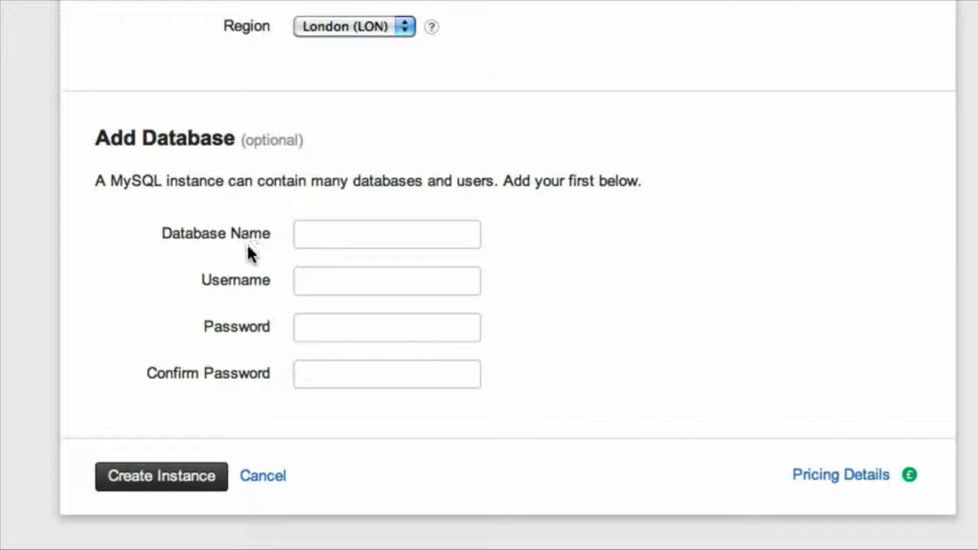
{"action": "left_click", "coordinate": [177, 480]}
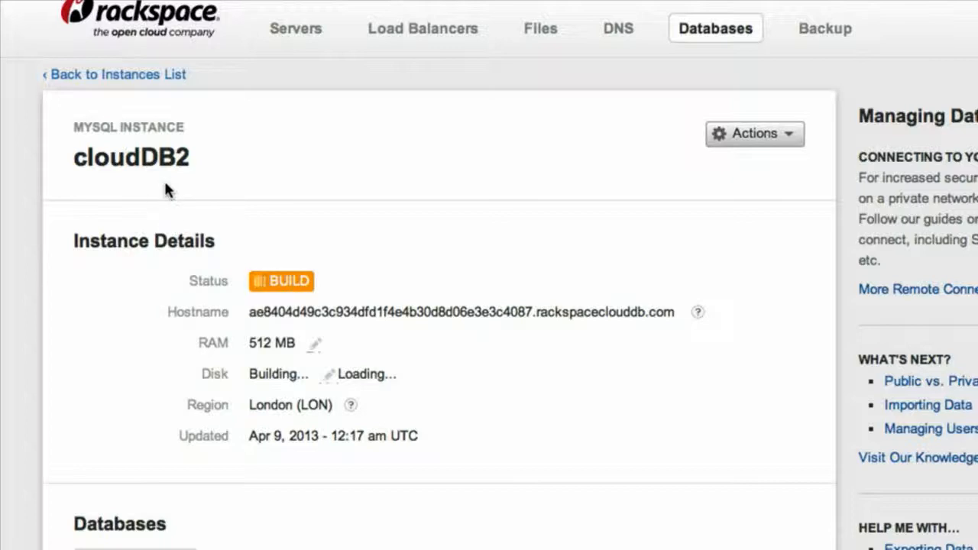
Return to the instances list and check the status of the cloudDB2 instance.
{"action": "left_click", "coordinate": [161, 76]}
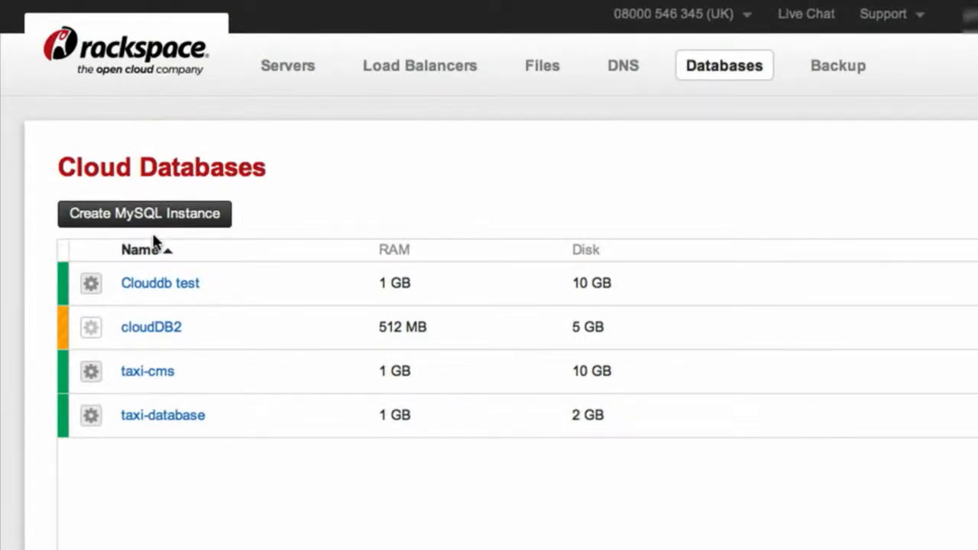
{"action": "mouse_move", "coordinate": [149, 340]}
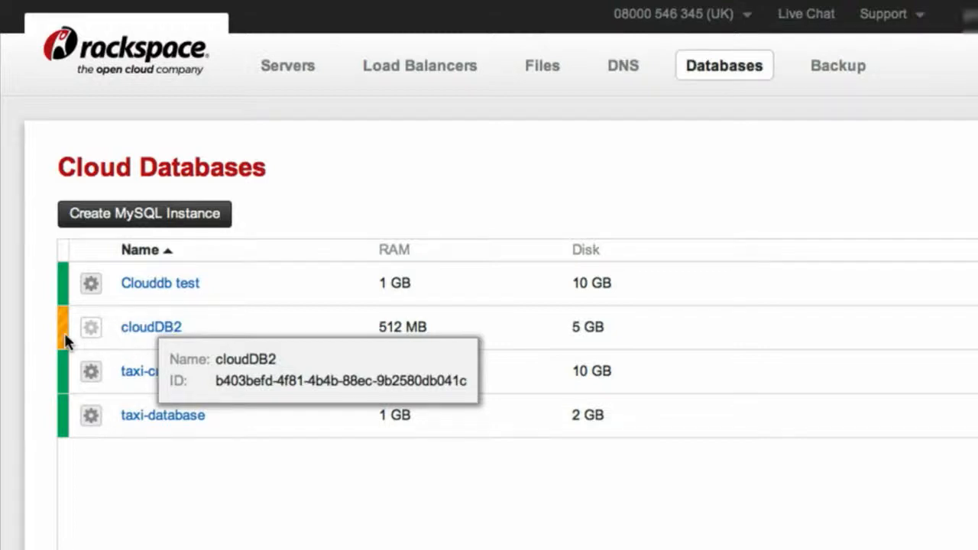
{"action": "mouse_move", "coordinate": [66, 342]}
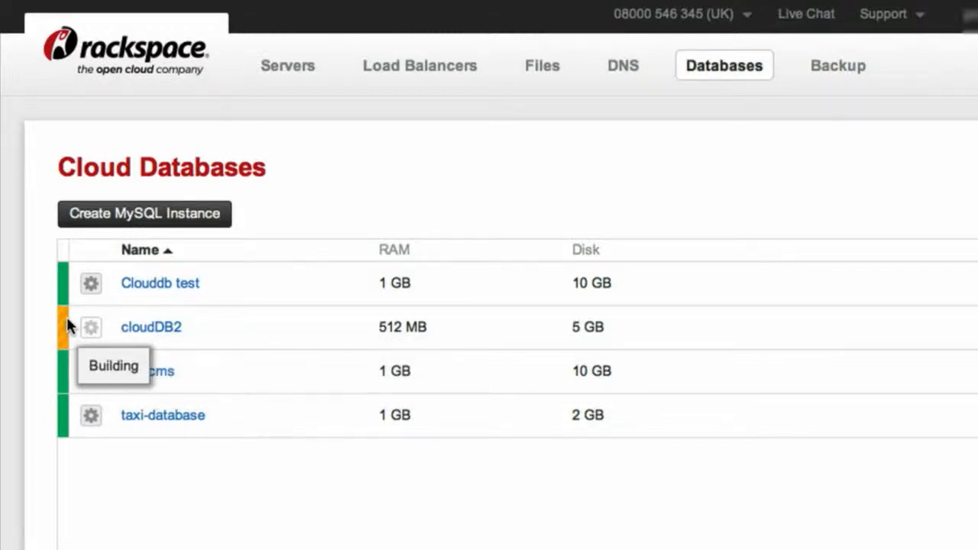
Open the Clouddb test instance and review its disk usage.
{"action": "mouse_move", "coordinate": [155, 301]}
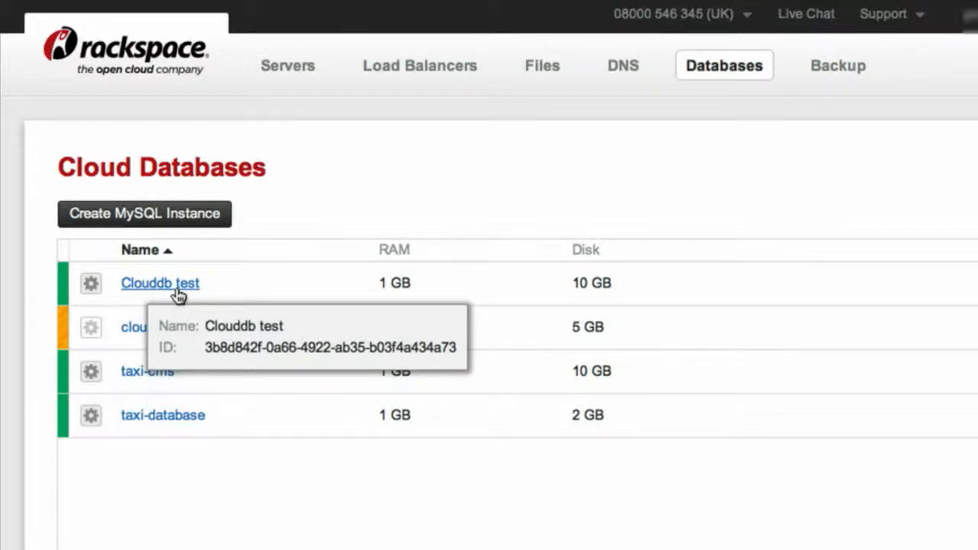
{"action": "left_click", "coordinate": [175, 289]}
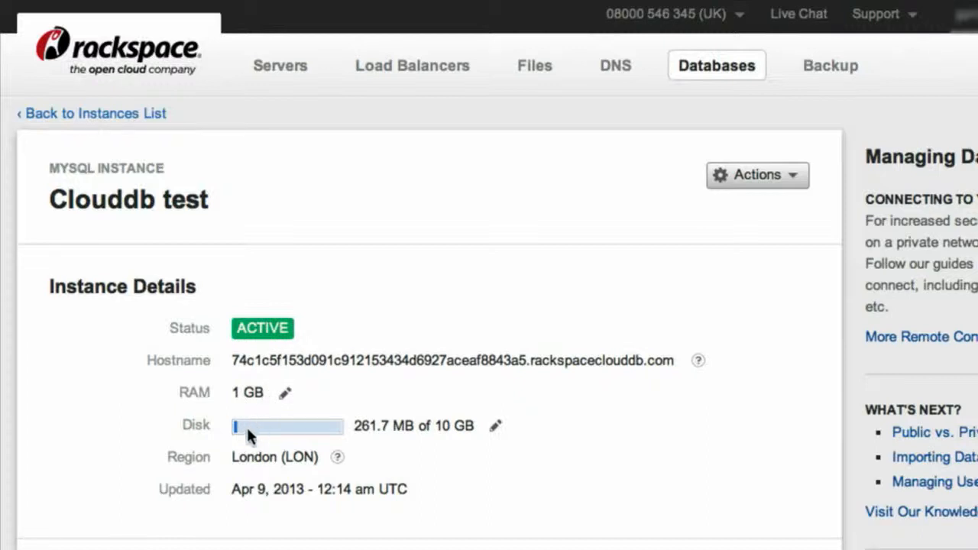
{"action": "mouse_move", "coordinate": [239, 435]}
Create a database named Test1 in the Clouddb test instance.
{"action": "scroll", "coordinate": [560, 464], "scroll_direction": "down", "scroll_amount": 5}
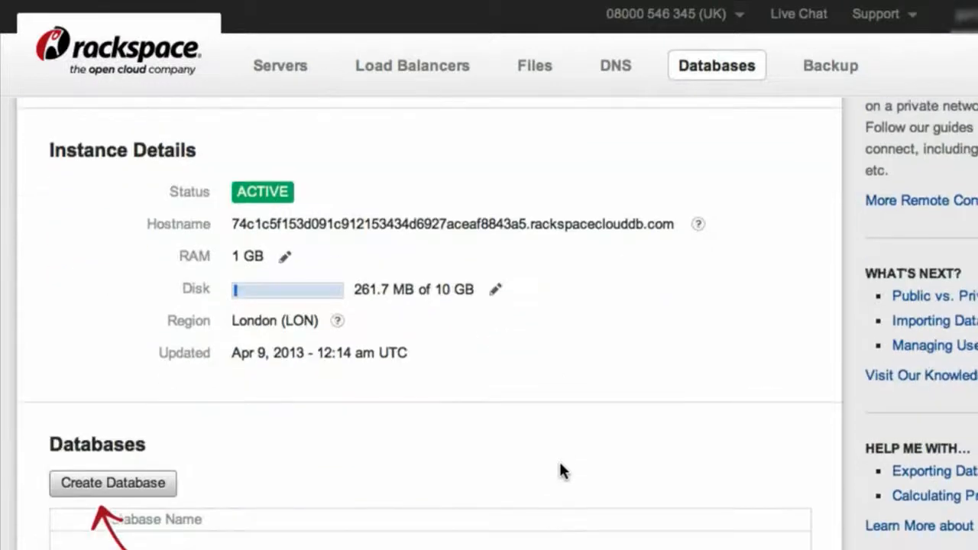
{"action": "scroll", "coordinate": [560, 464], "scroll_direction": "down", "scroll_amount": 4}
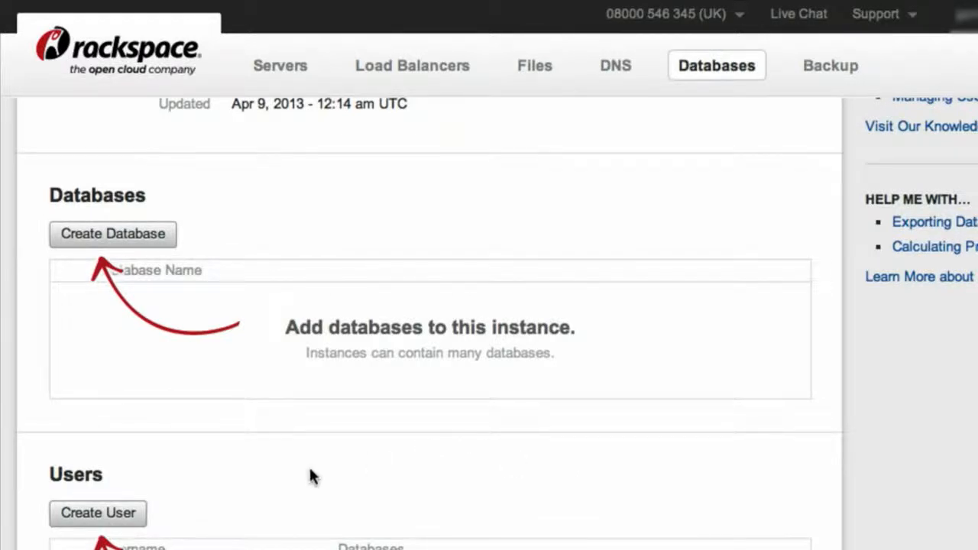
{"action": "left_click", "coordinate": [124, 239]}
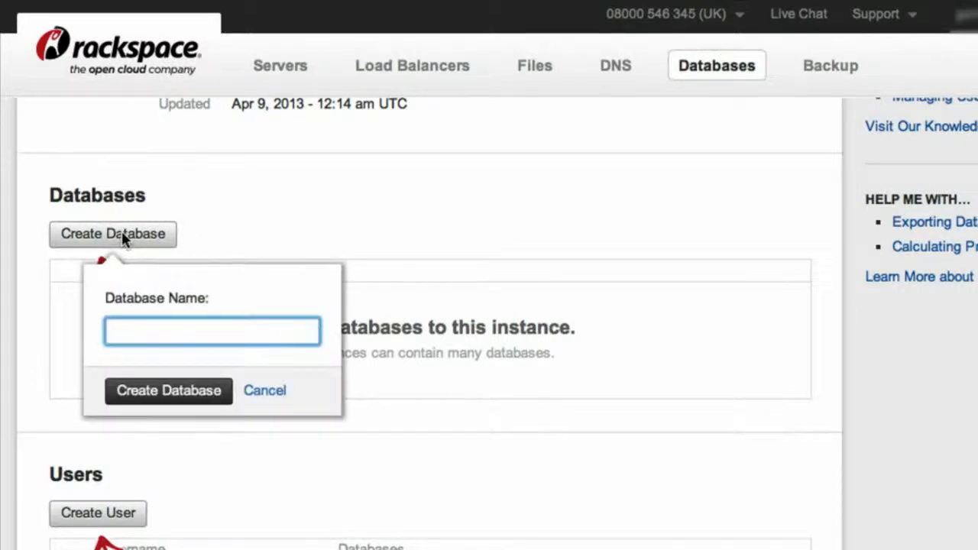
{"action": "type", "text": "Test1"}
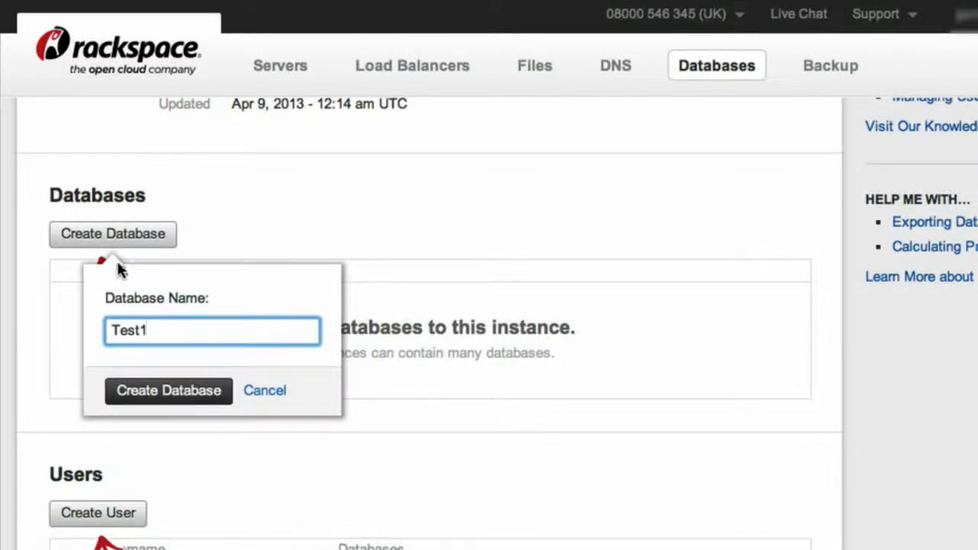
{"action": "left_click", "coordinate": [153, 402]}
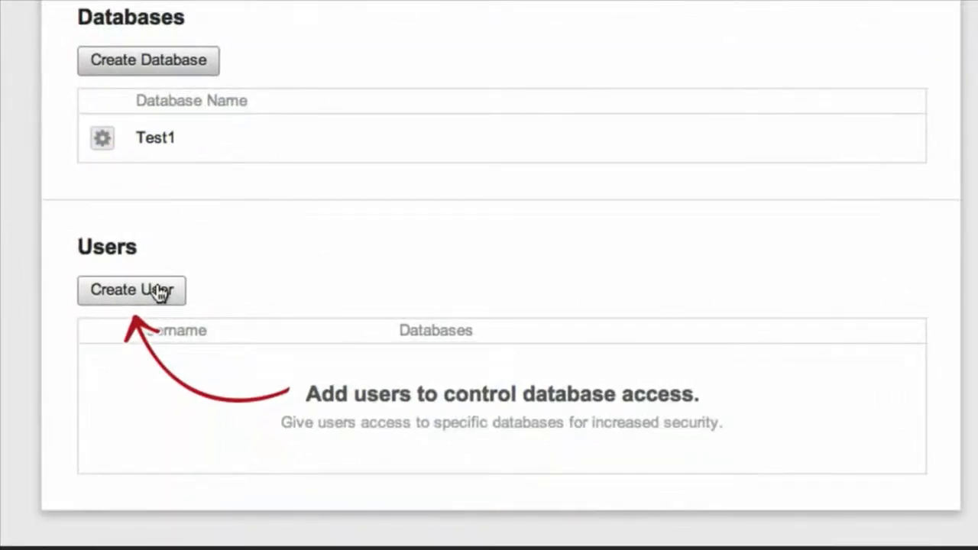
Create the database user User1, entering and confirming the user's password, with access granted to the Test1 database.
{"action": "left_click", "coordinate": [158, 293]}
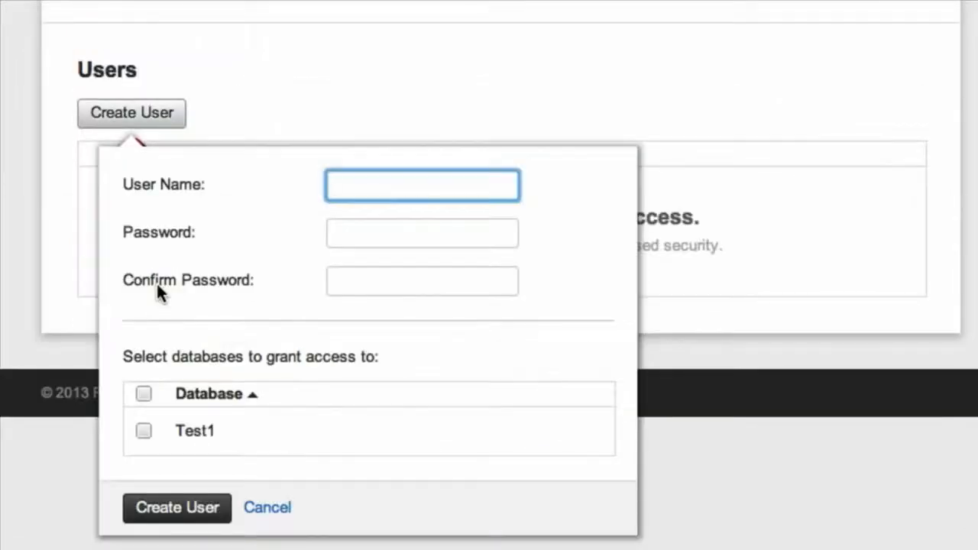
{"action": "type", "text": "User1"}
{"action": "key", "text": "Tab"}
{"action": "type", "text": "test"}
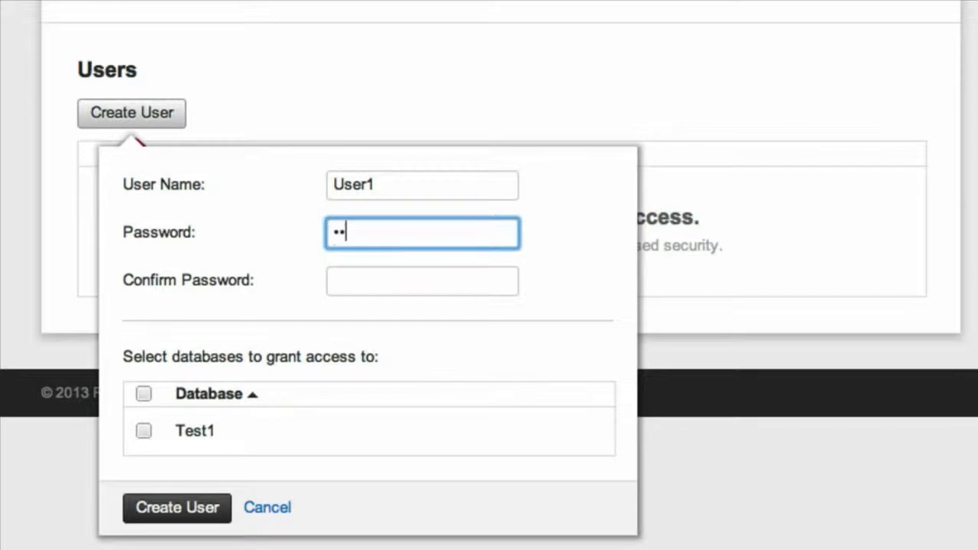
{"action": "key", "text": "Tab"}
{"action": "type", "text": "test"}
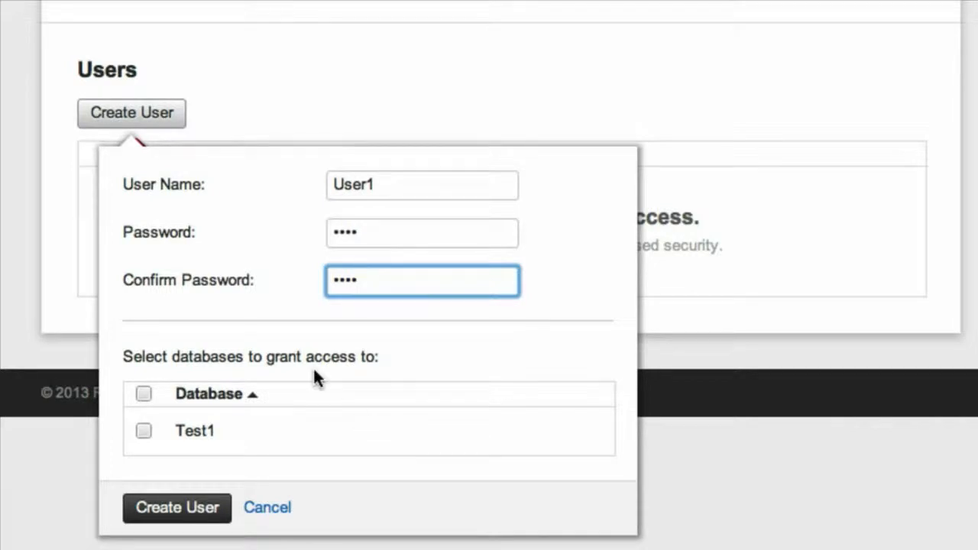
{"action": "left_click", "coordinate": [144, 432]}
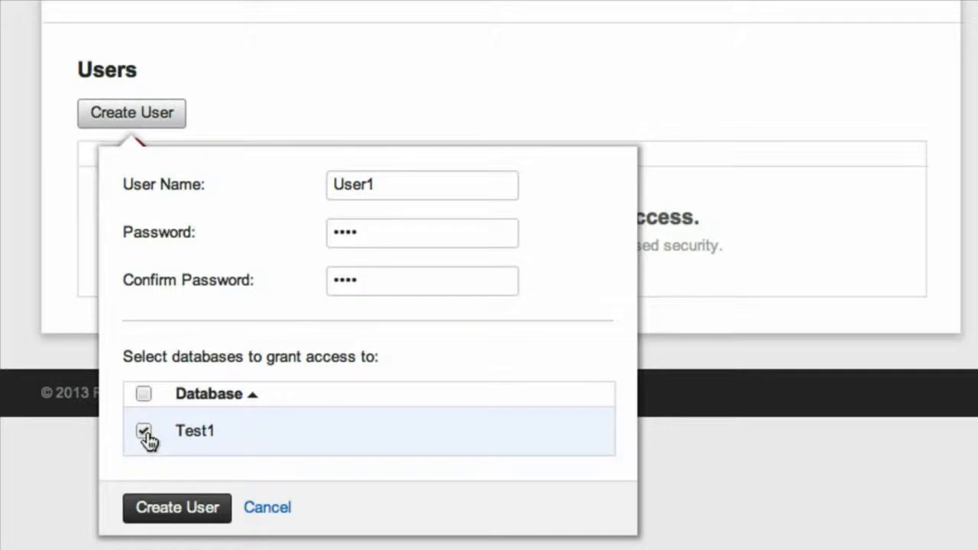
{"action": "left_click", "coordinate": [165, 513]}
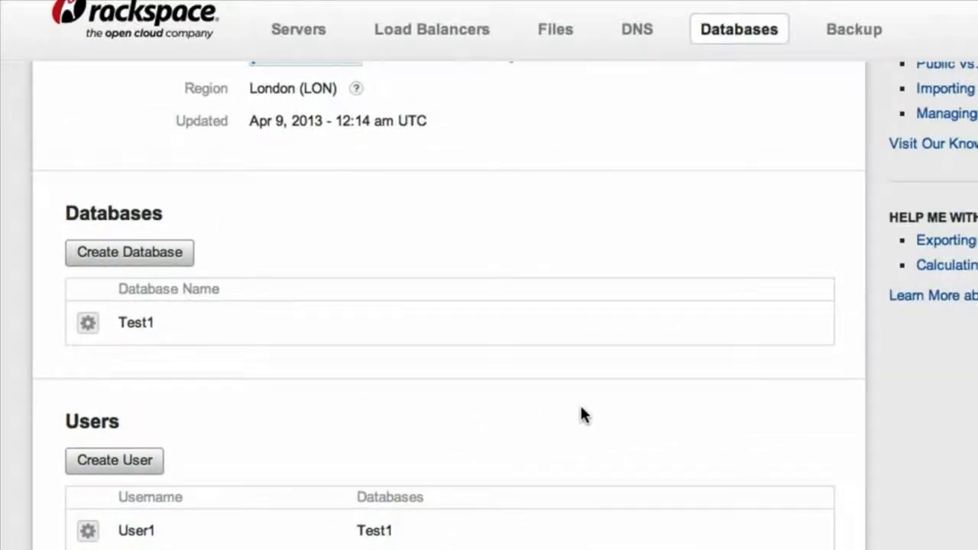
Examine the RAM sizes available for resizing the Clouddb test instance, leave 1 GB selected and cancel the resize.
{"action": "scroll", "coordinate": [579, 404], "scroll_direction": "up", "scroll_amount": 3}
{"action": "scroll", "coordinate": [448, 305], "scroll_direction": "up", "scroll_amount": 5}
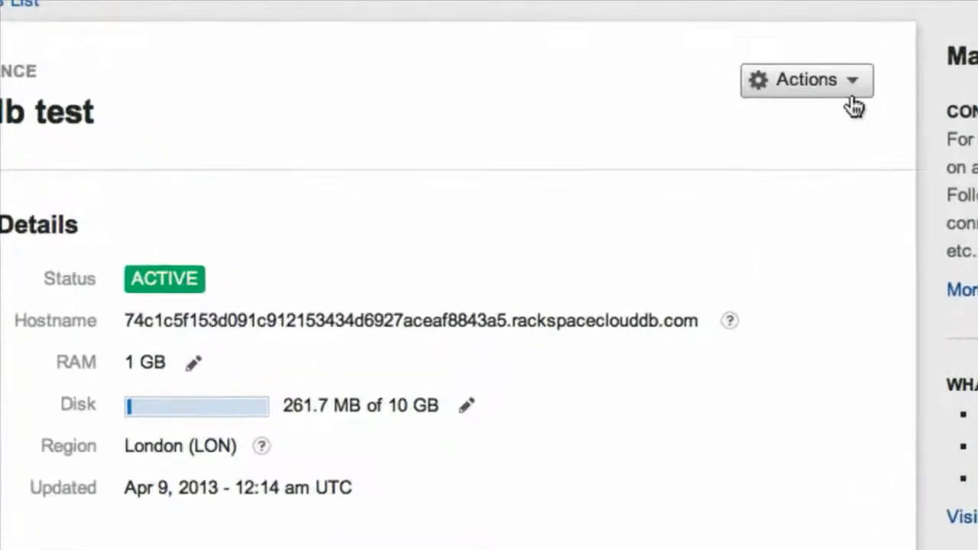
{"action": "left_click", "coordinate": [856, 79]}
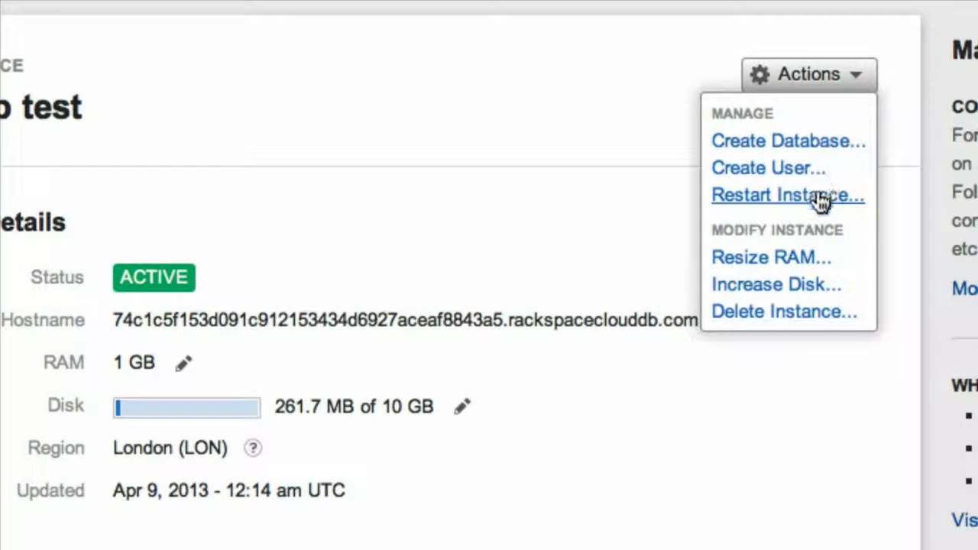
{"action": "left_click", "coordinate": [783, 258]}
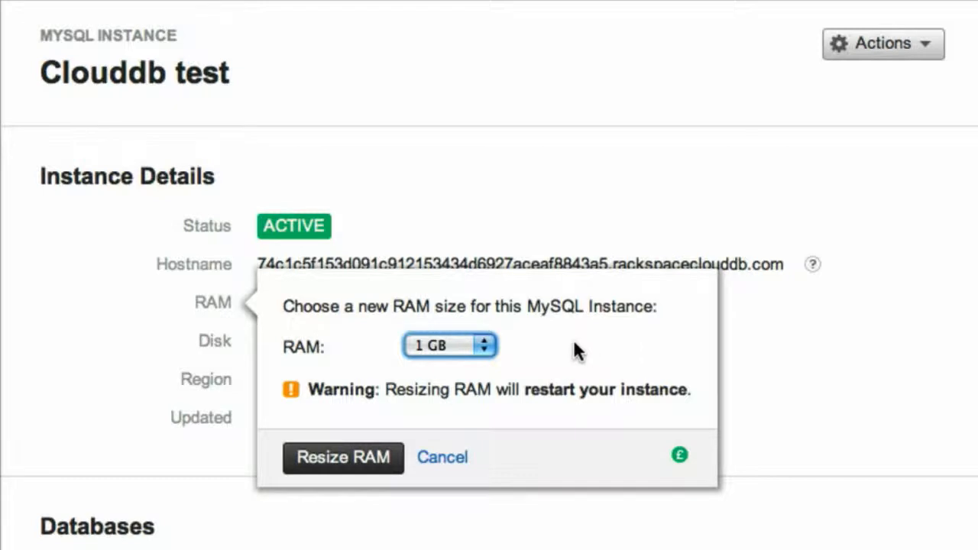
{"action": "left_click", "coordinate": [484, 345]}
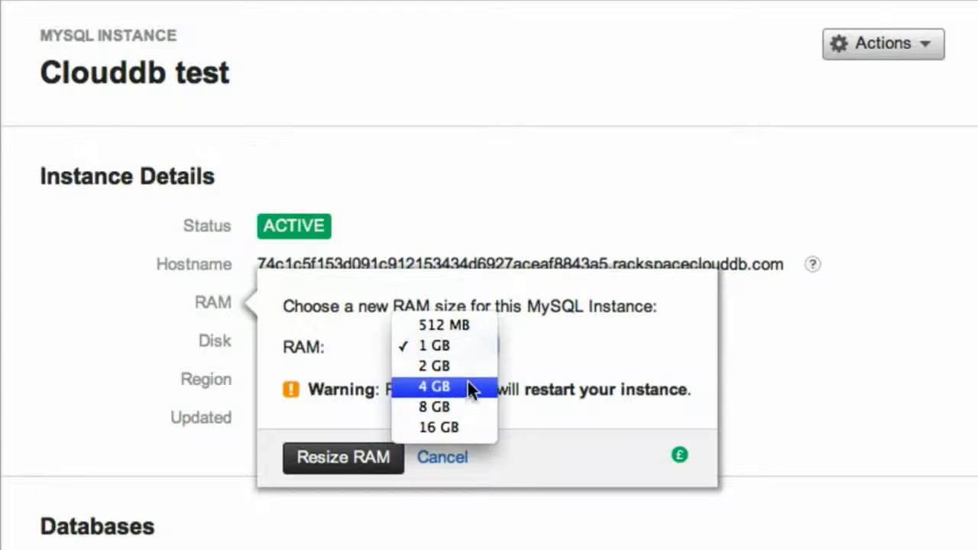
{"action": "left_click", "coordinate": [466, 347]}
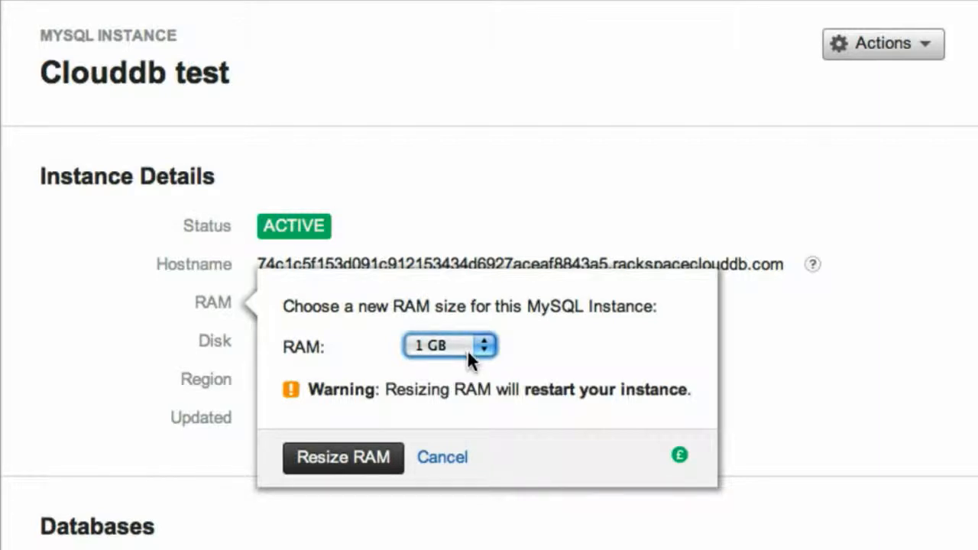
{"action": "left_click", "coordinate": [449, 460]}
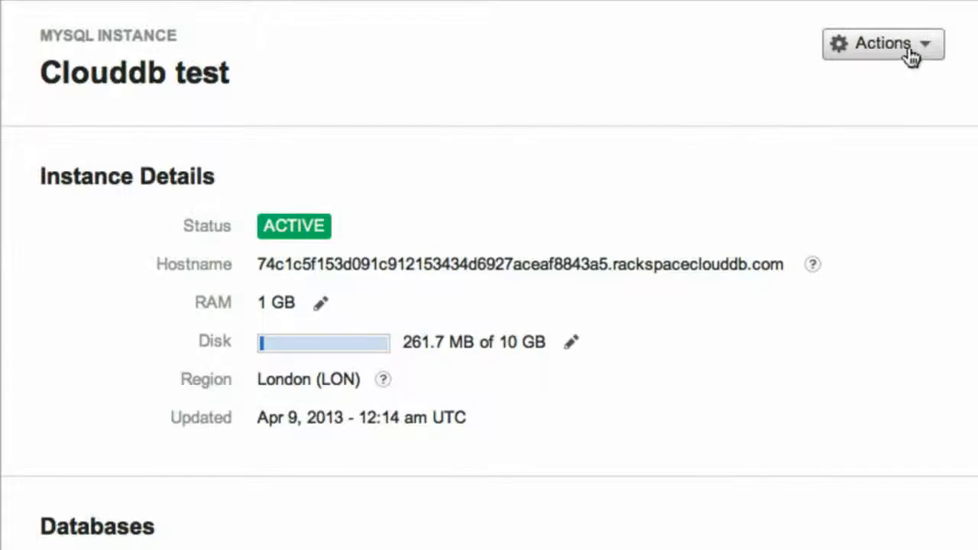
Open the disk size increase settings for the Clouddb test instance.
{"action": "left_click", "coordinate": [924, 44]}
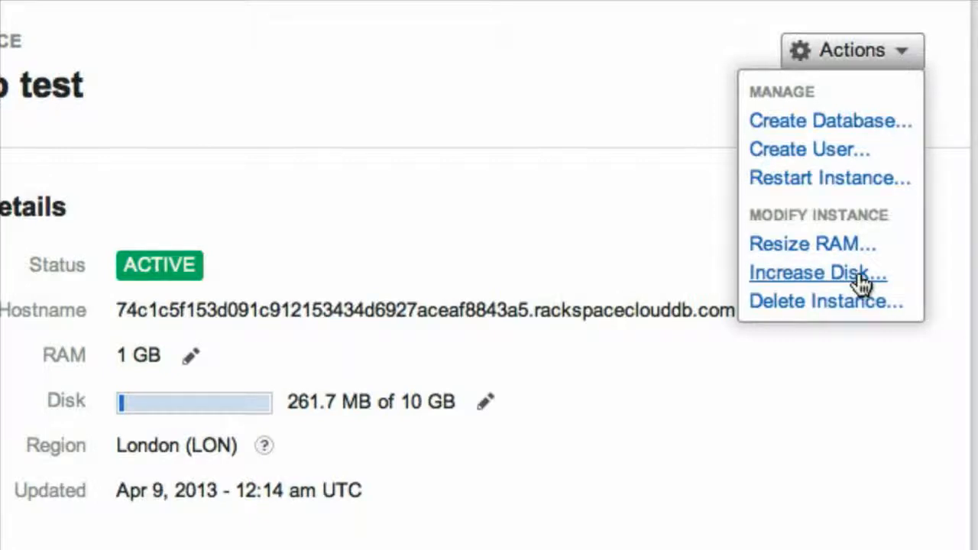
{"action": "left_click", "coordinate": [862, 282]}
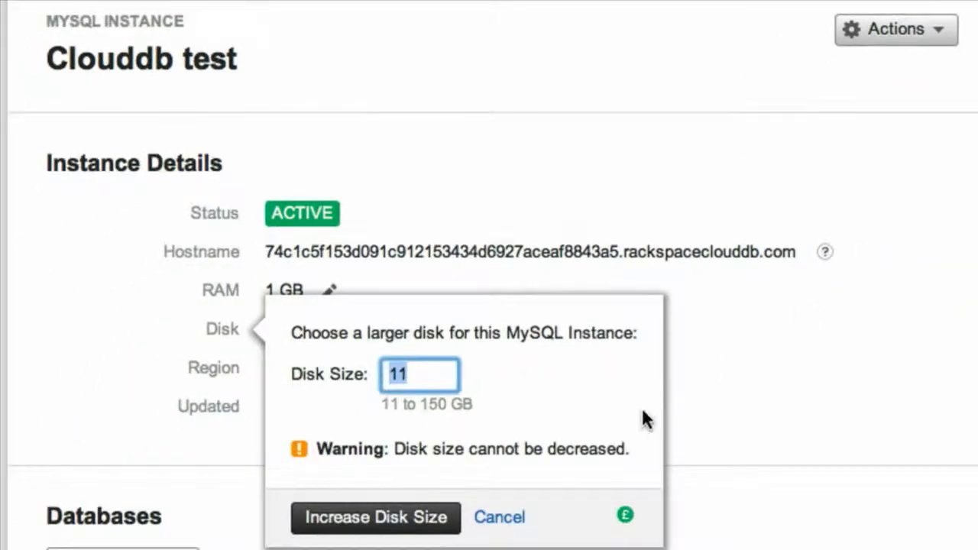